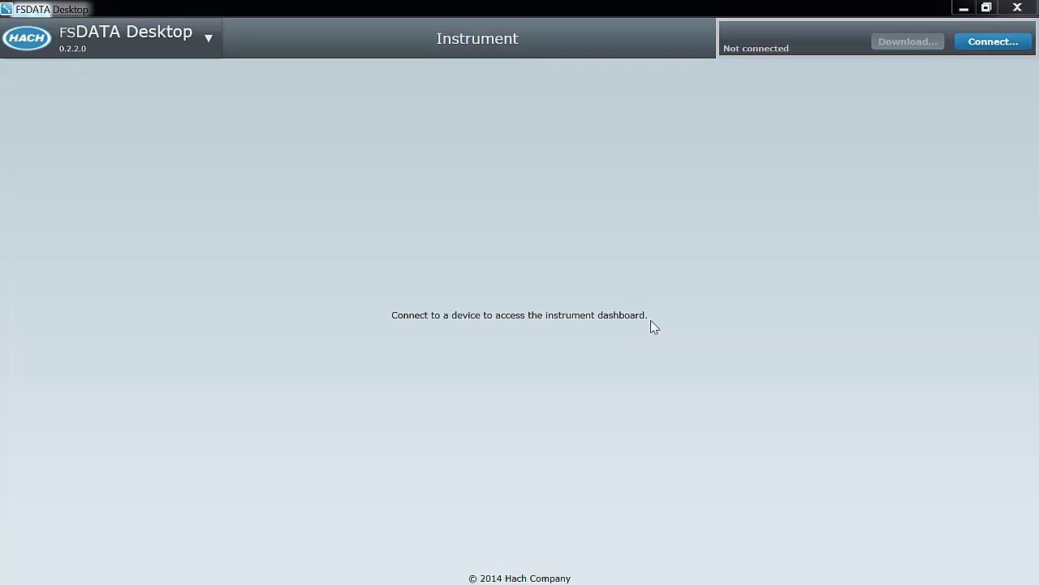
# Step: Go to the Data review area and open the file 4400 SH 121_04072014081347.fl9
pyautogui.click(207, 41)
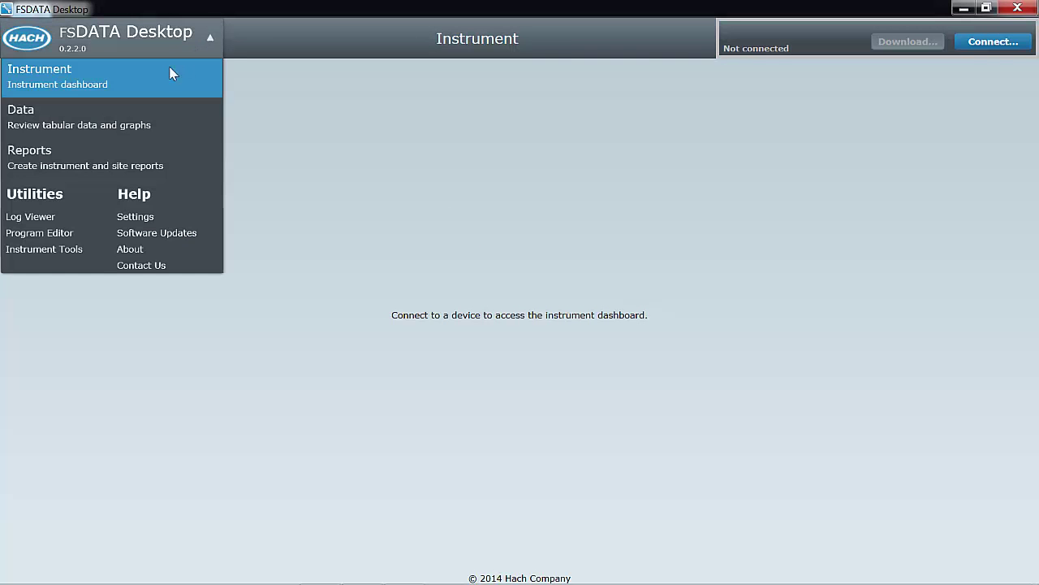
pyautogui.click(130, 124)
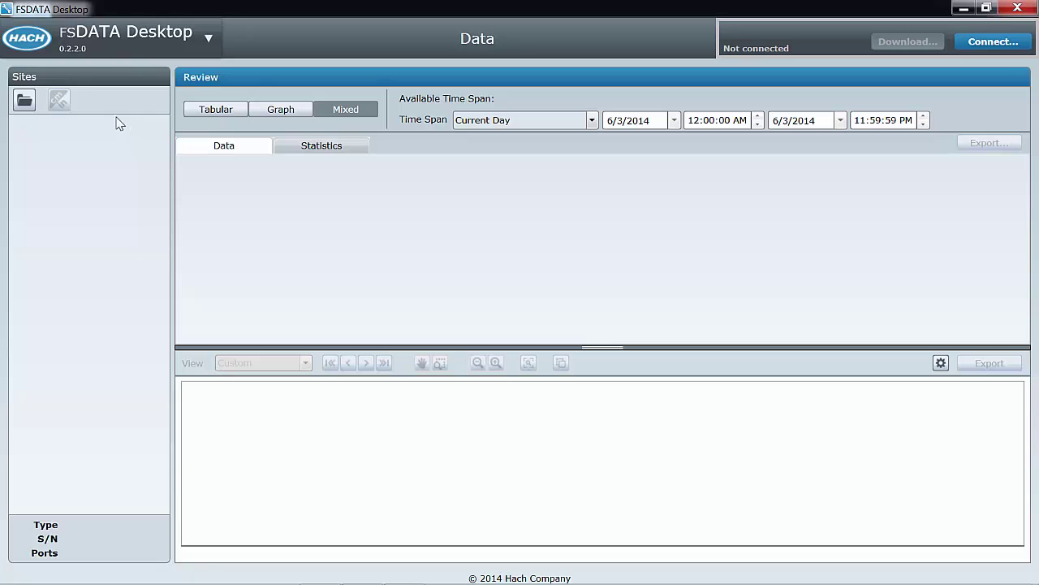
pyautogui.click(25, 100)
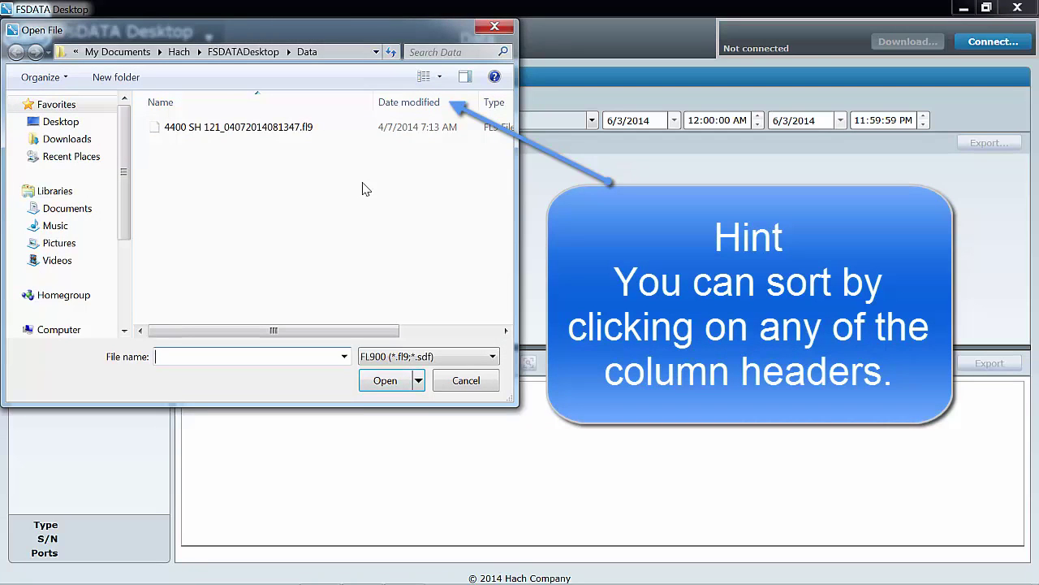
pyautogui.click(262, 130)
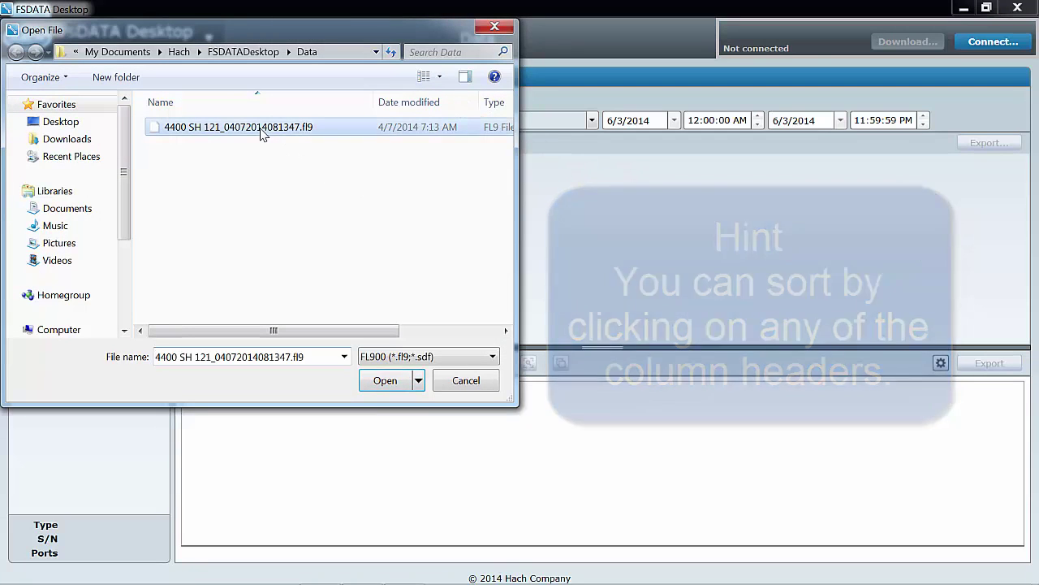
pyautogui.click(386, 382)
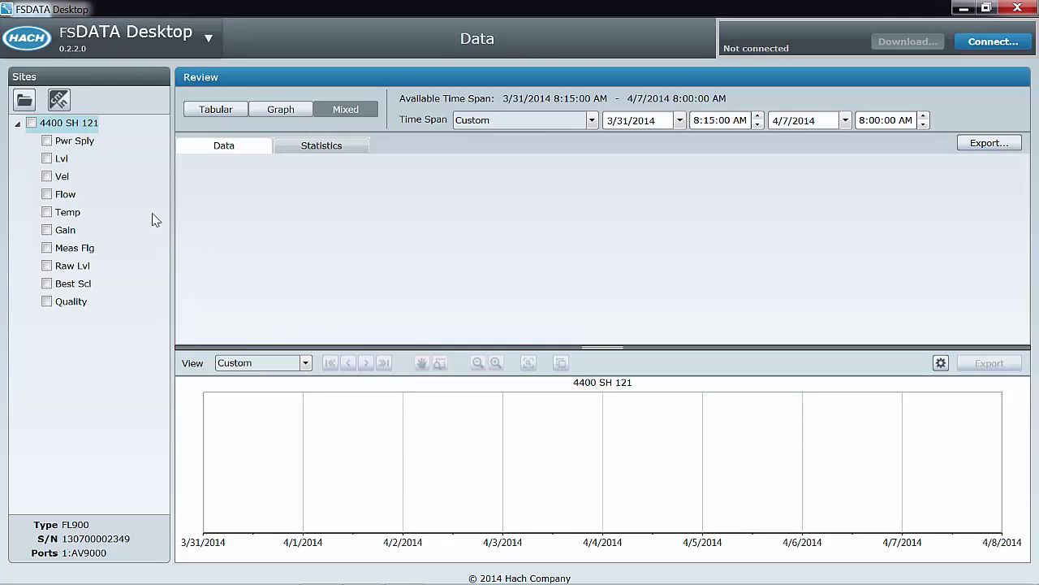
# Step: Include the Lvl, Vel and Flow channels of site 4400 SH 121 in the table and graph
pyautogui.click(48, 160)
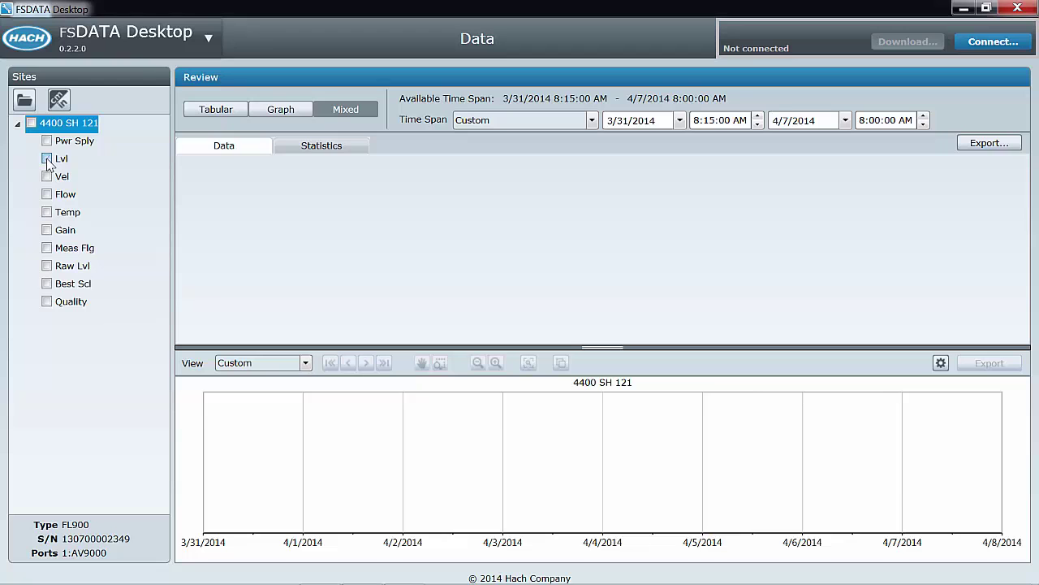
pyautogui.click(47, 158)
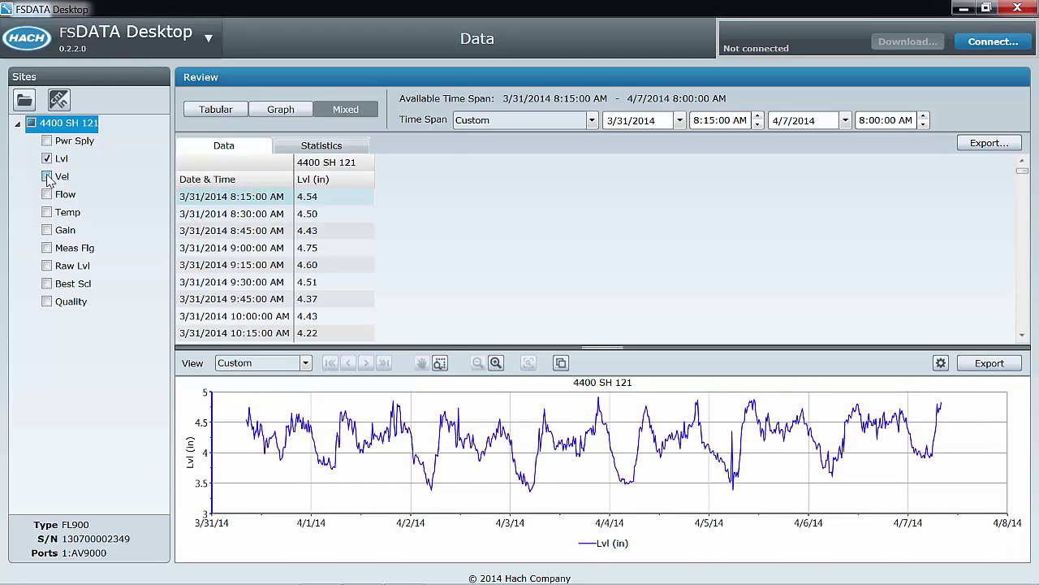
pyautogui.click(47, 176)
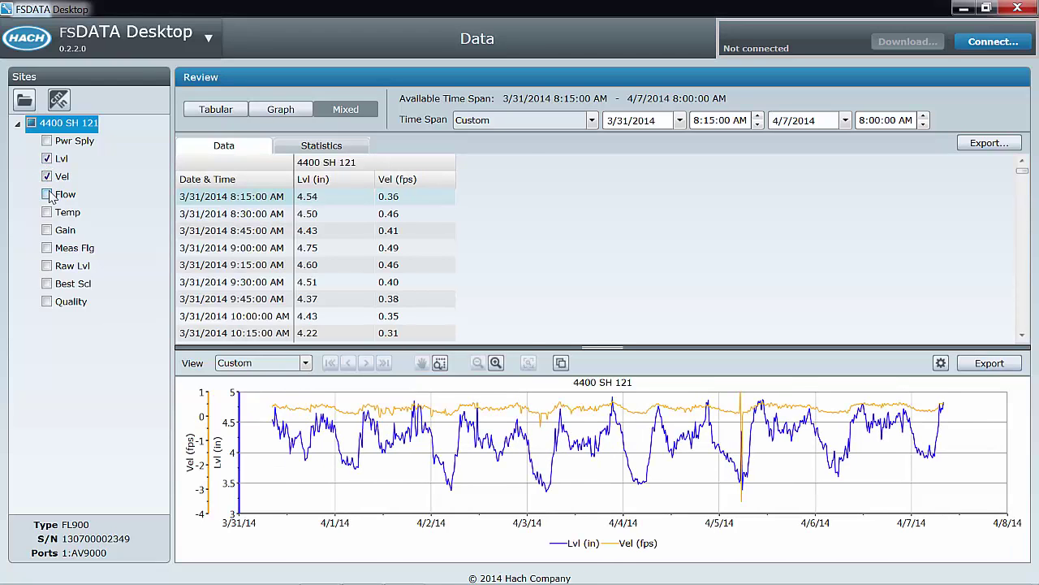
pyautogui.click(47, 194)
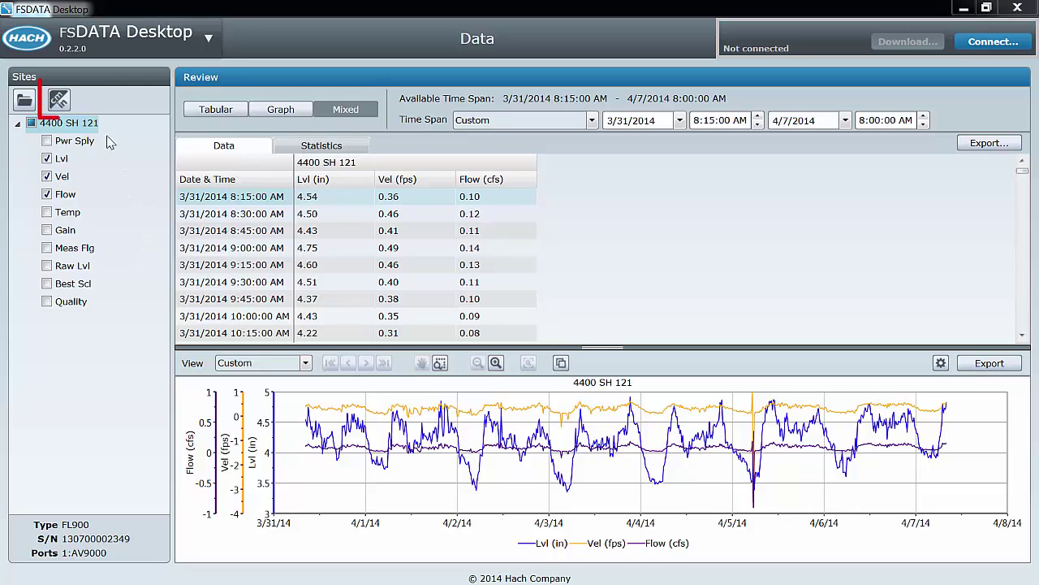
# Step: Check the unit choices for the Level log channel, keep Inches and save the channel units
pyautogui.click(61, 100)
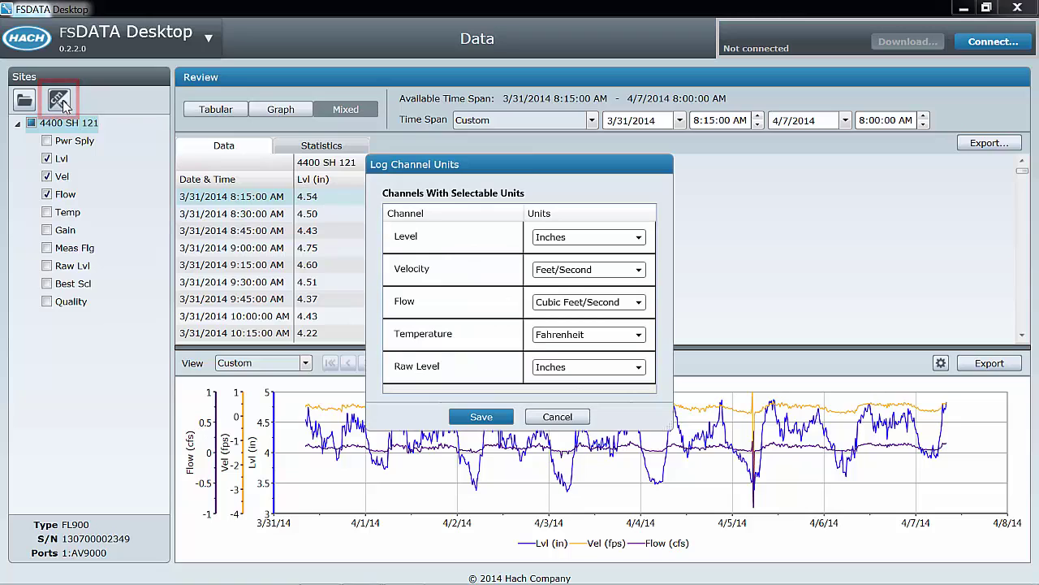
pyautogui.click(640, 238)
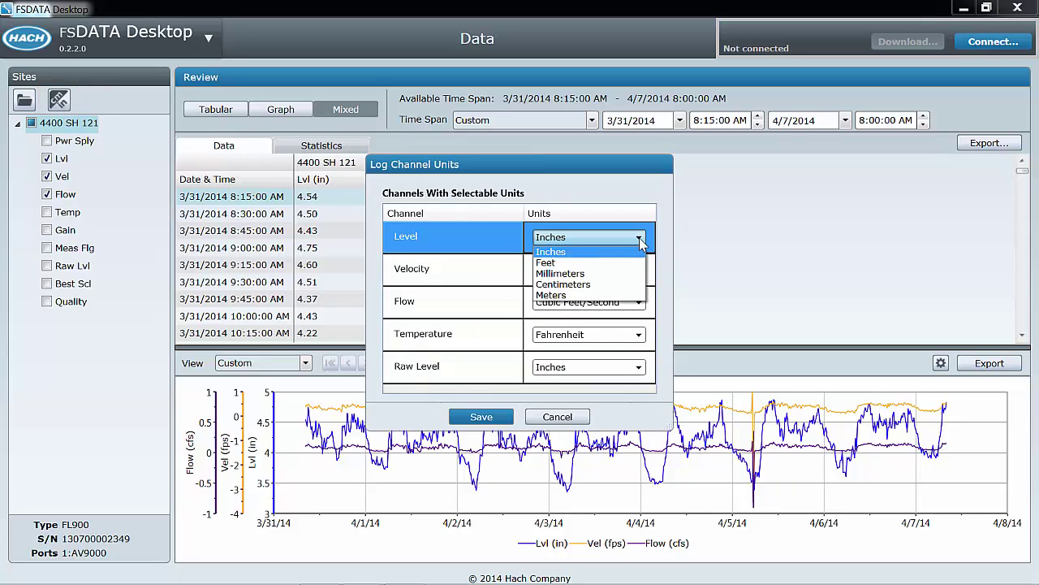
pyautogui.click(641, 240)
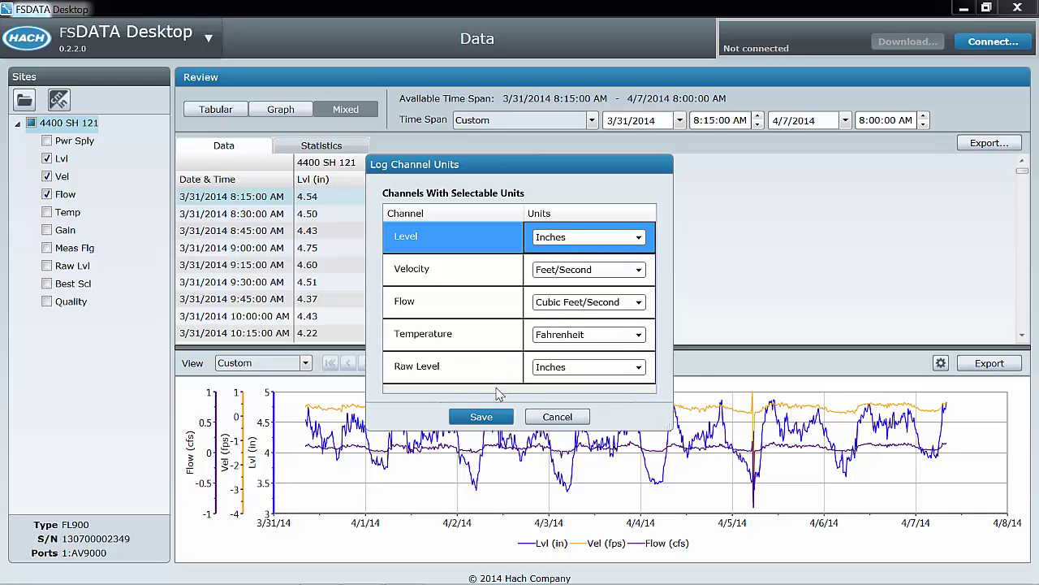
pyautogui.click(484, 416)
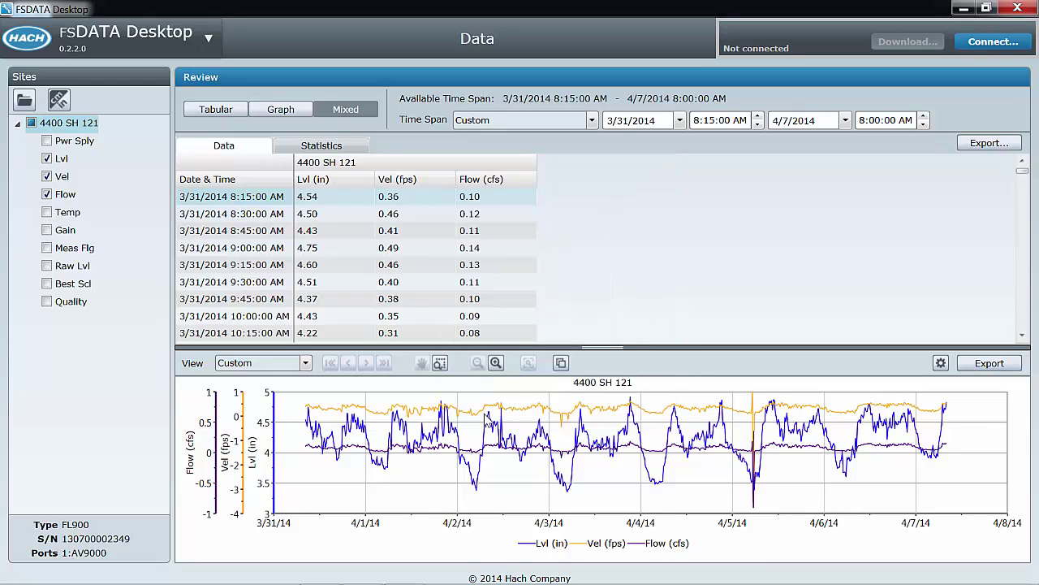
# Step: Set the time span of the reviewed data to Custom
pyautogui.click(593, 120)
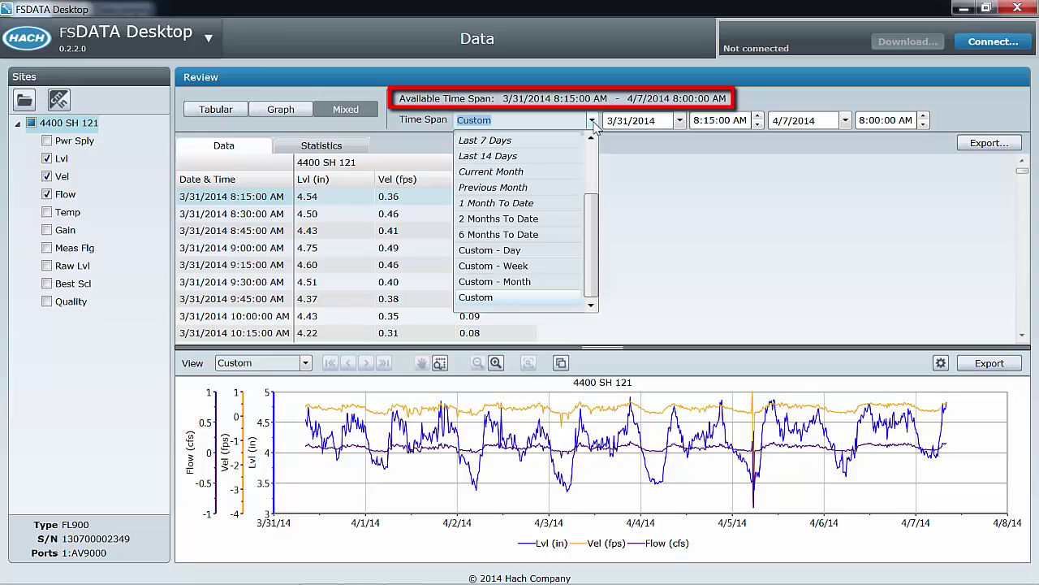
pyautogui.click(479, 297)
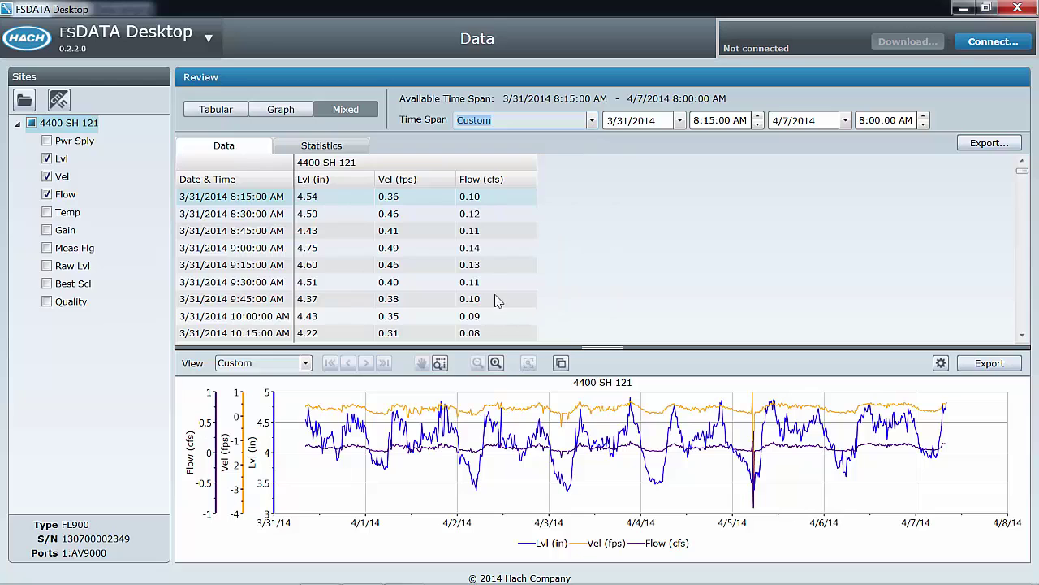
pyautogui.click(614, 211)
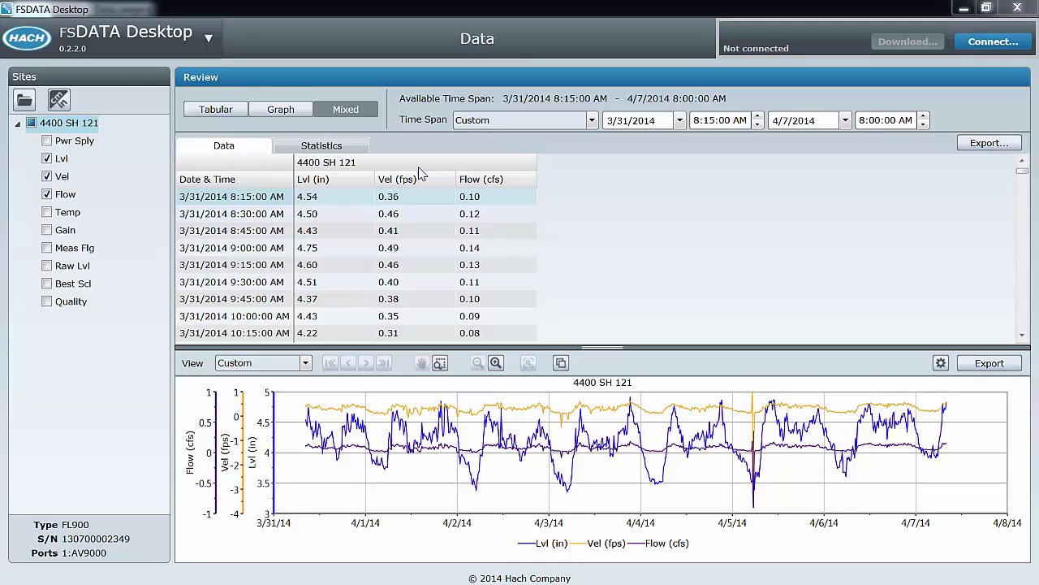
# Step: Compare the site data in the Tabular, Graph and Mixed layouts, ending with Mixed
pyautogui.click(218, 112)
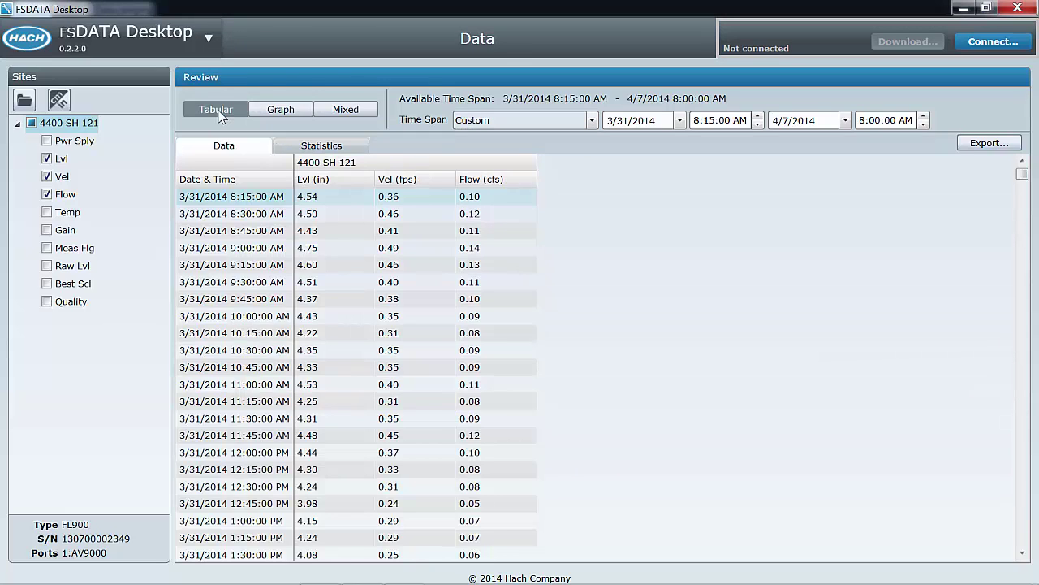
pyautogui.click(281, 110)
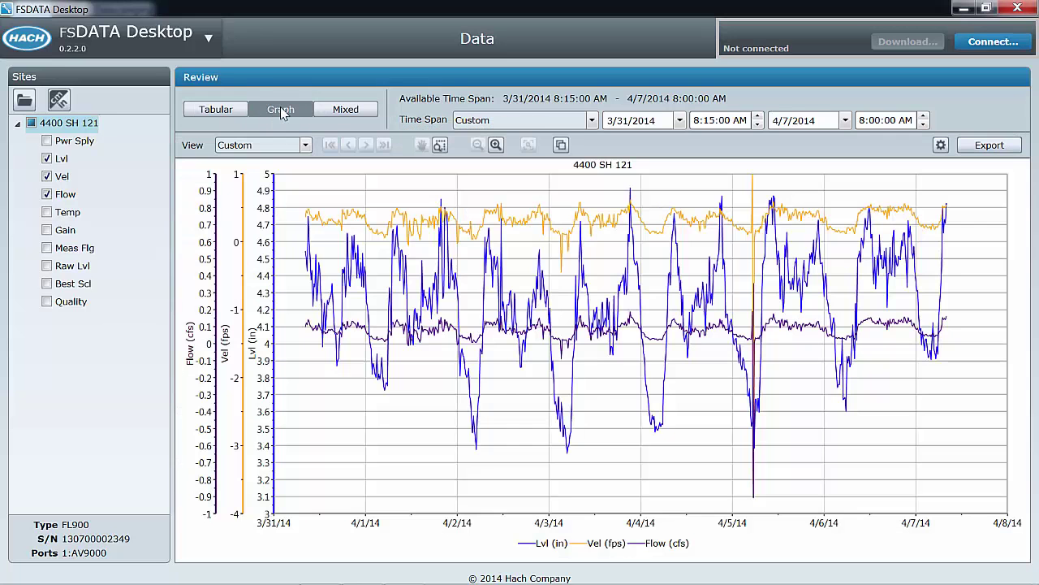
pyautogui.click(347, 110)
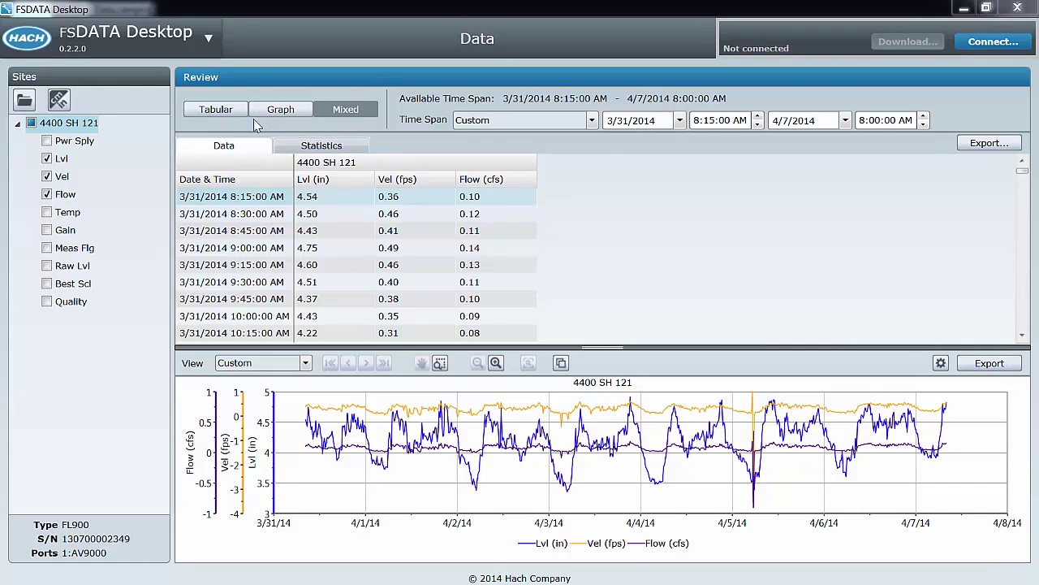
# Step: Show the channel statistics in the Tabular layout and inspect the tabular export options without exporting anything
pyautogui.click(221, 112)
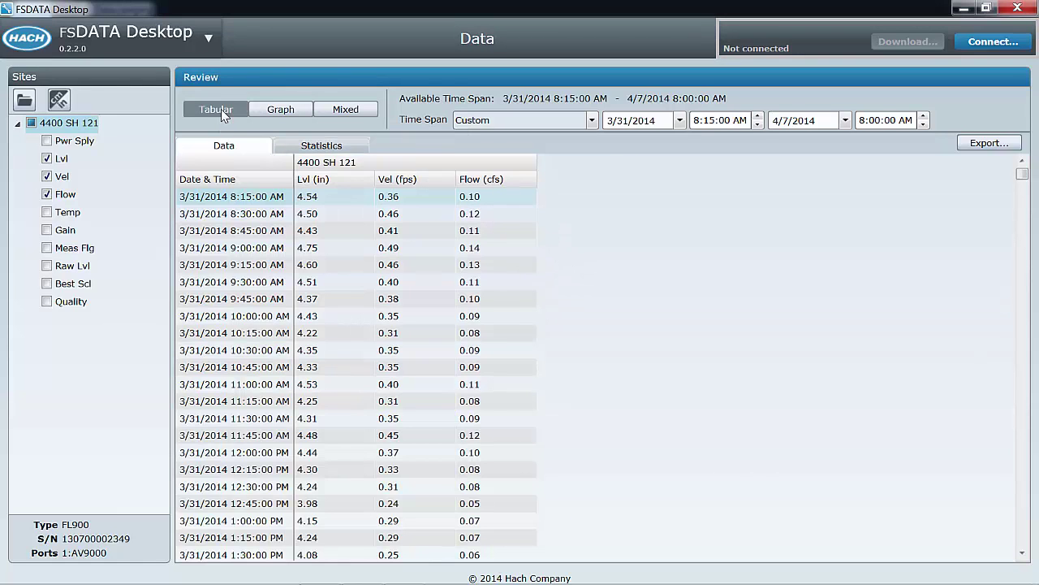
pyautogui.click(360, 147)
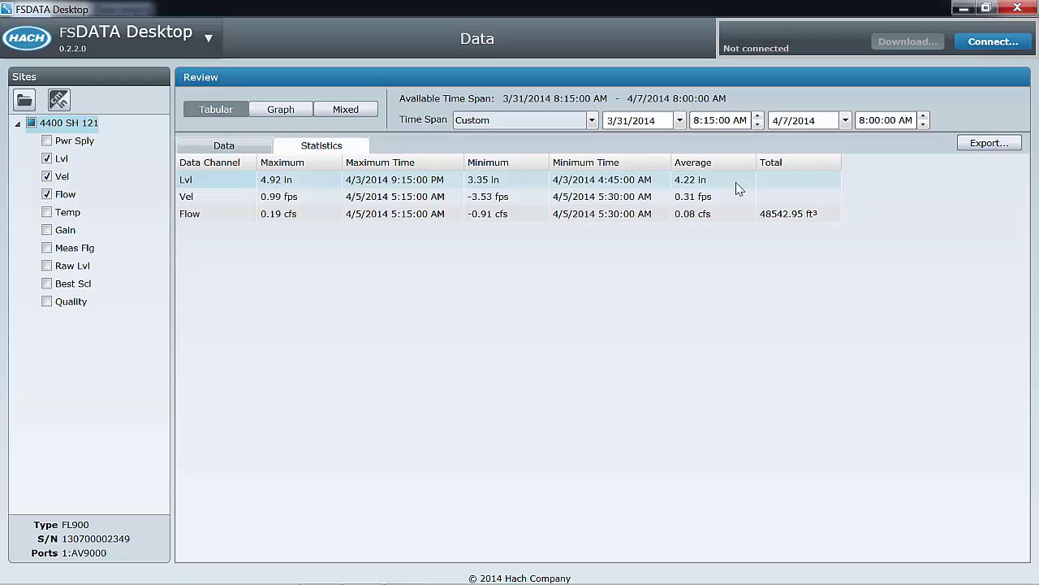
pyautogui.click(980, 151)
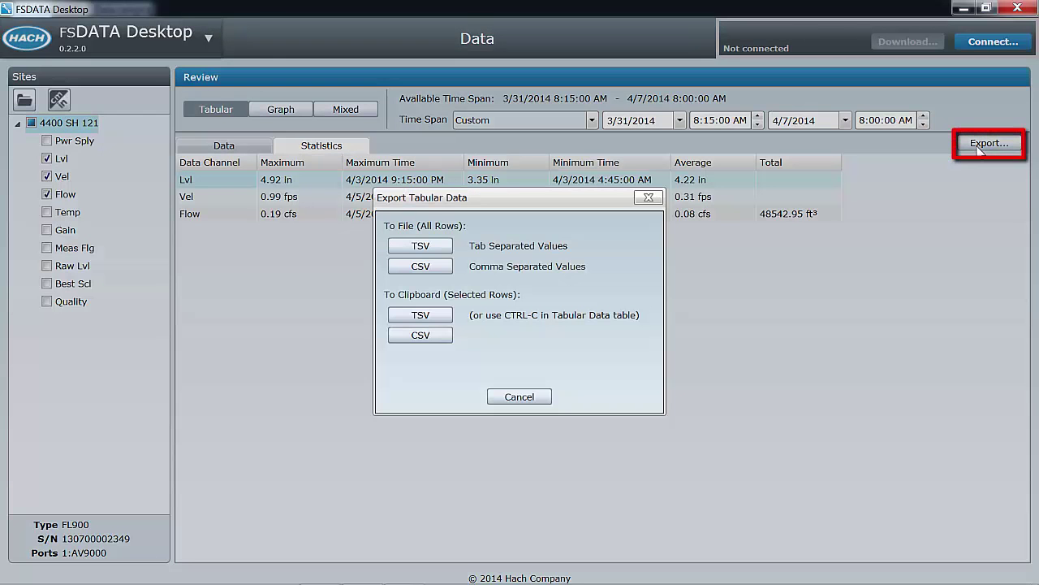
pyautogui.click(519, 397)
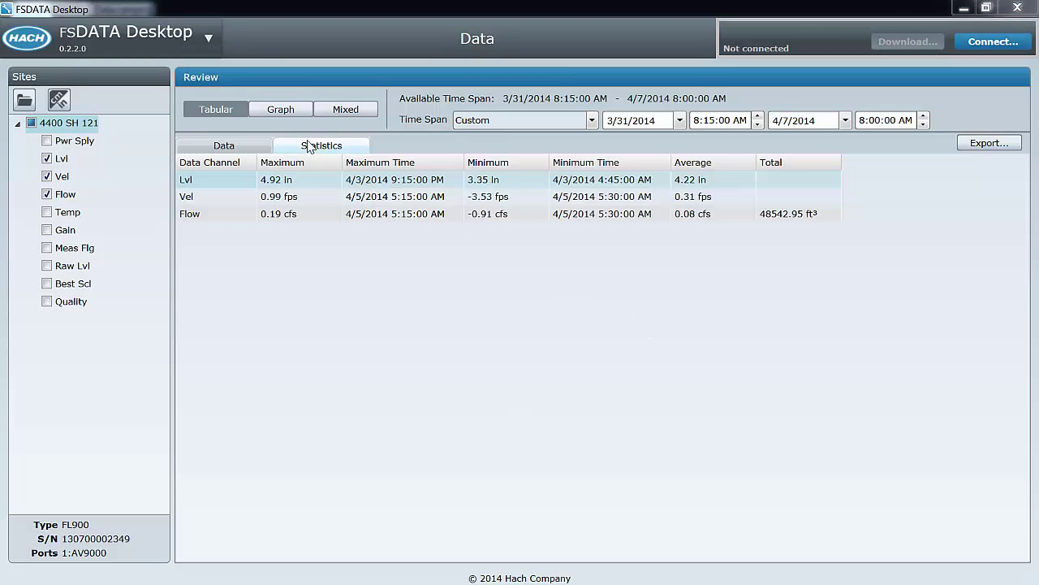
# Step: Switch to the Graph layout and set the length of its time axis to 2 Days
pyautogui.click(281, 111)
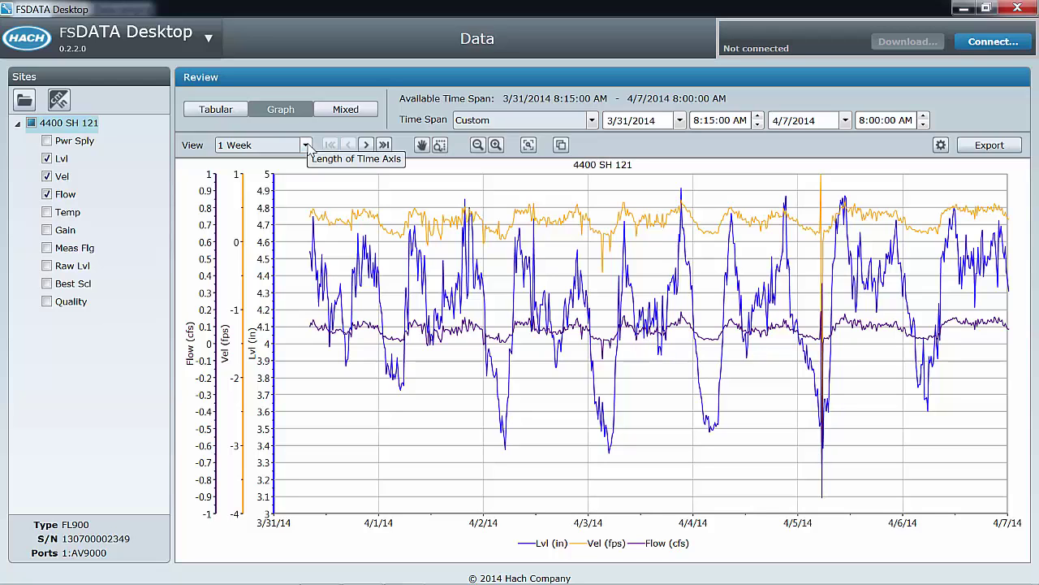
pyautogui.click(306, 145)
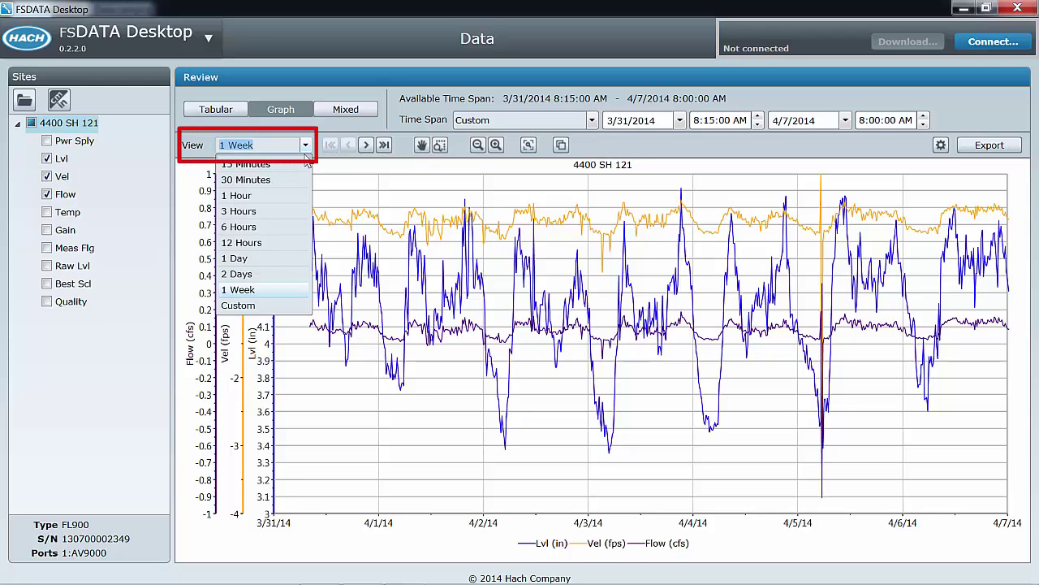
pyautogui.click(237, 274)
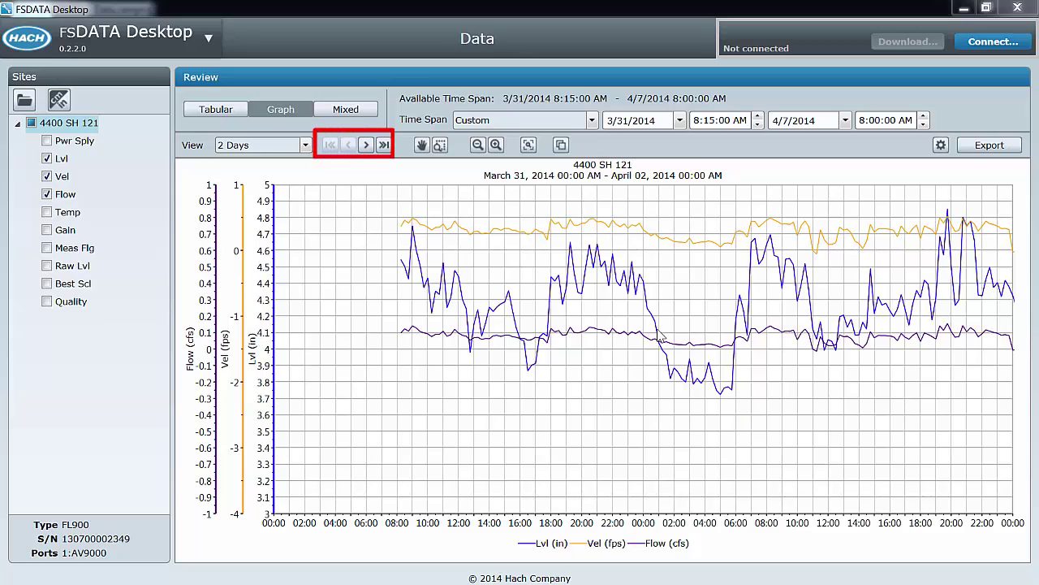
# Step: Page the graph forward through its two-day periods, return to the first period and jump to the last one
pyautogui.click(367, 144)
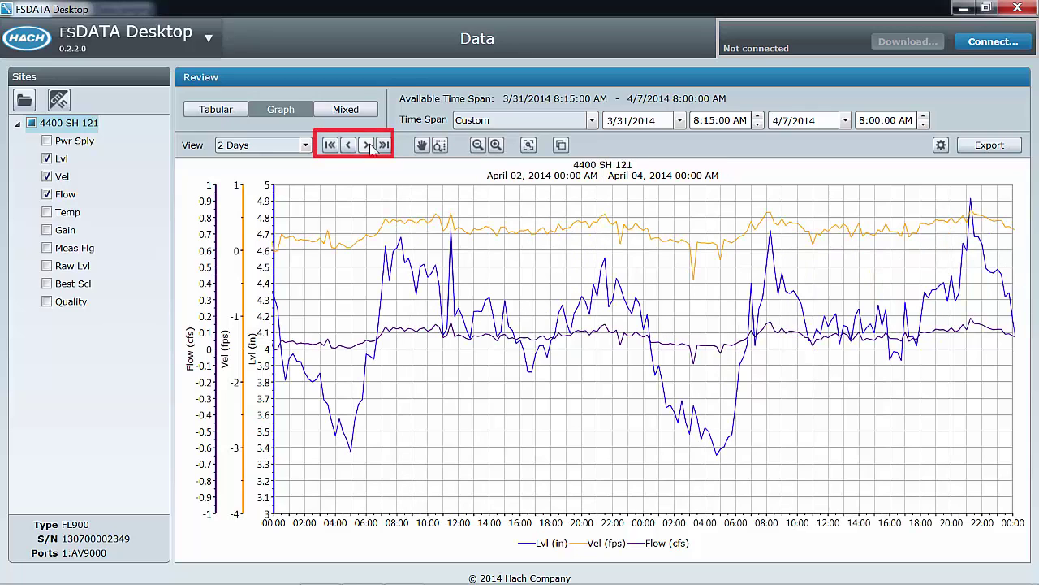
pyautogui.click(367, 144)
pyautogui.click(367, 145)
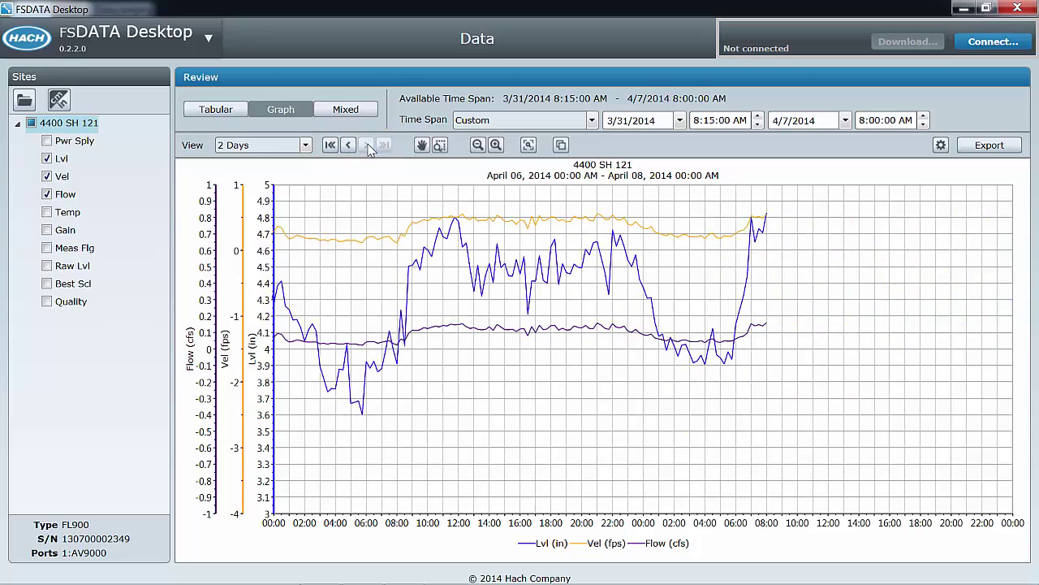
pyautogui.click(332, 146)
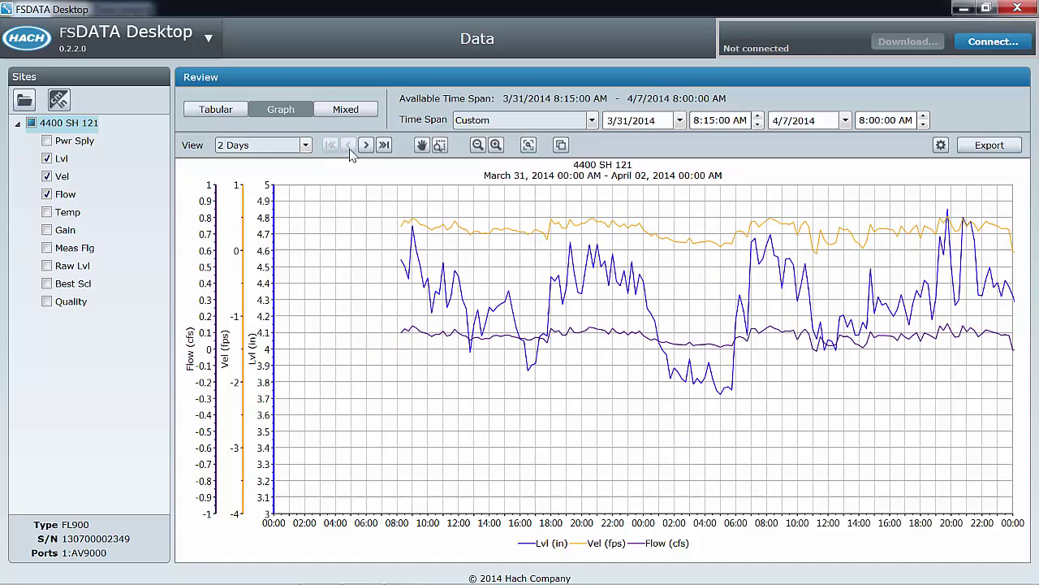
pyautogui.click(384, 148)
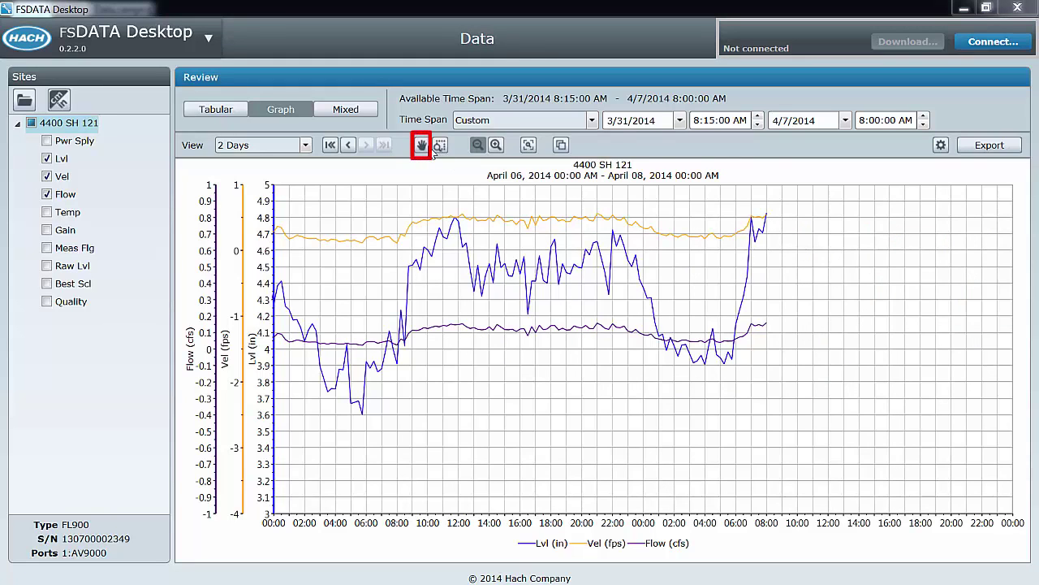
# Step: Pan the graph back to begin on April 5 around 08:38, and box-zoom to about April 5 17:03 through April 6 11:07
pyautogui.click(423, 145)
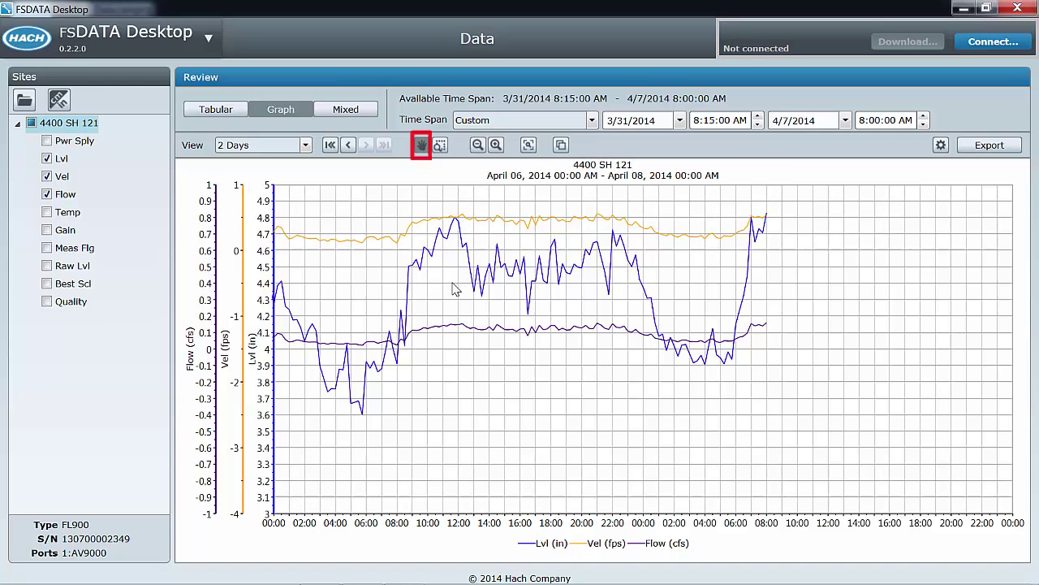
pyautogui.moveTo(455, 290); pyautogui.dragTo(690, 343)
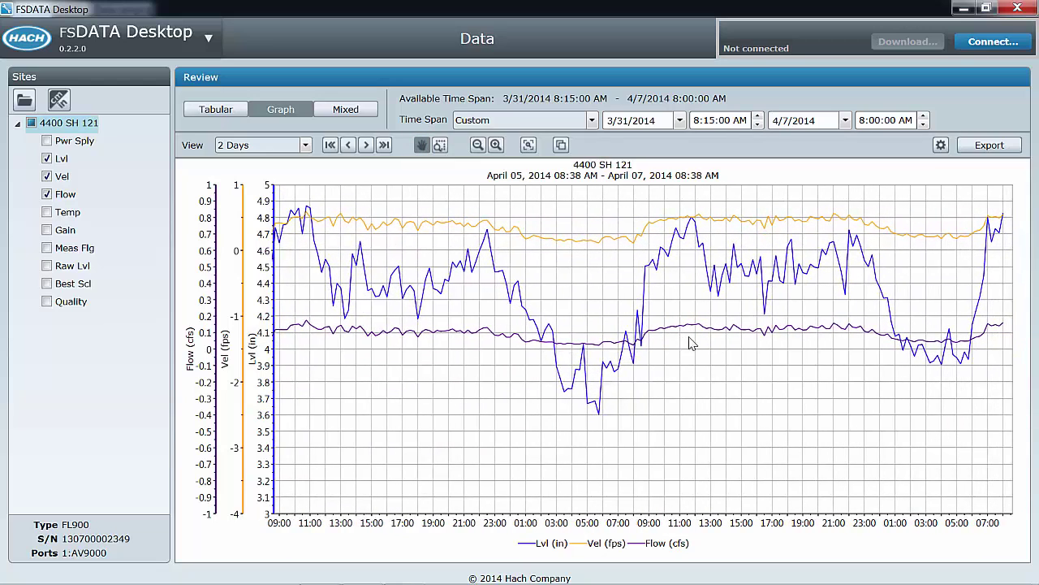
pyautogui.click(440, 146)
pyautogui.moveTo(406, 191); pyautogui.dragTo(682, 464)
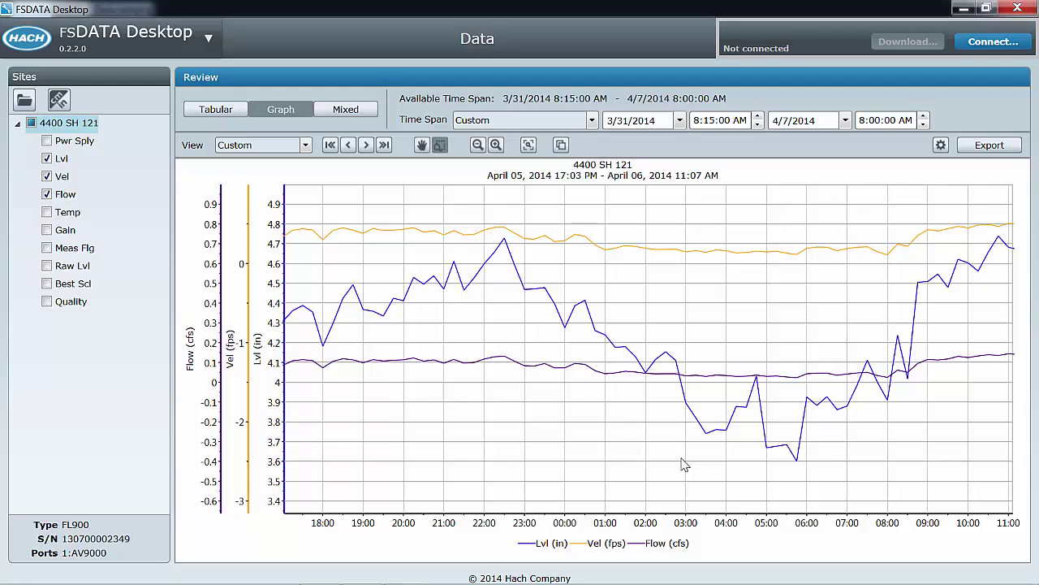
# Step: Zoom the graph out to a 1 Day view, zoom in to 12 Hours, and fit all data on the graph
pyautogui.click(478, 146)
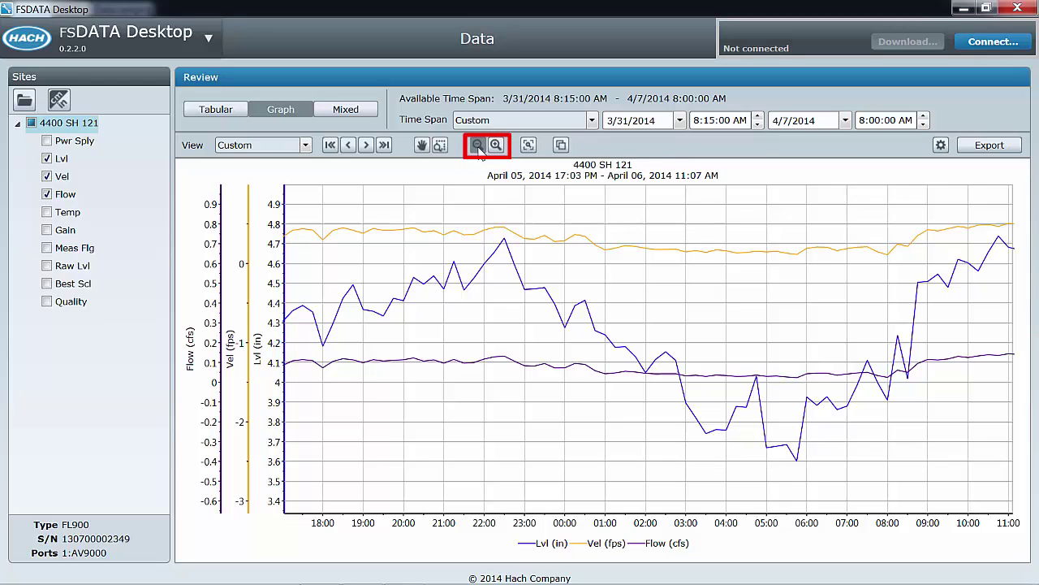
pyautogui.click(487, 198)
pyautogui.click(496, 147)
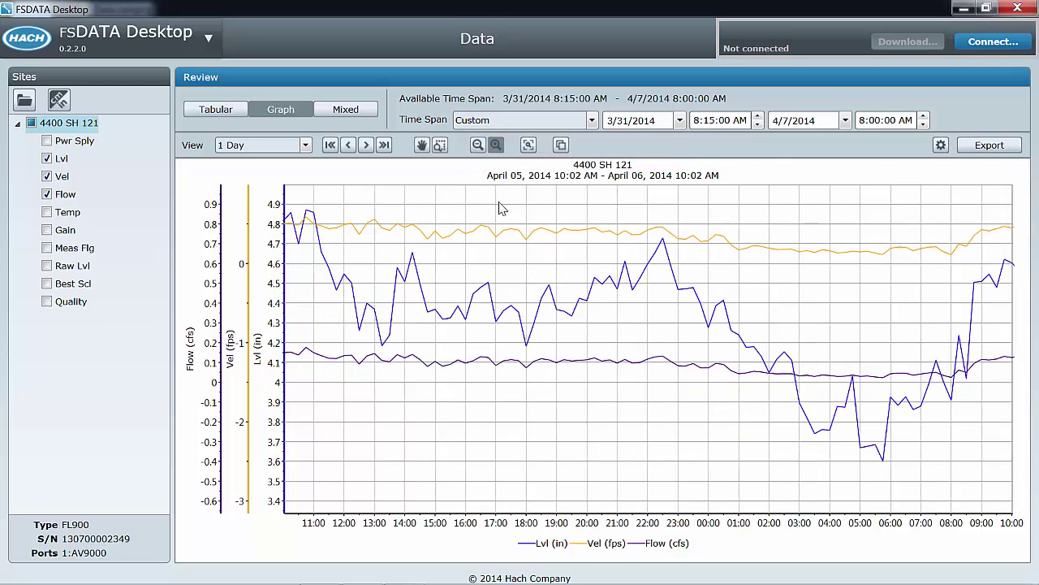
pyautogui.click(501, 215)
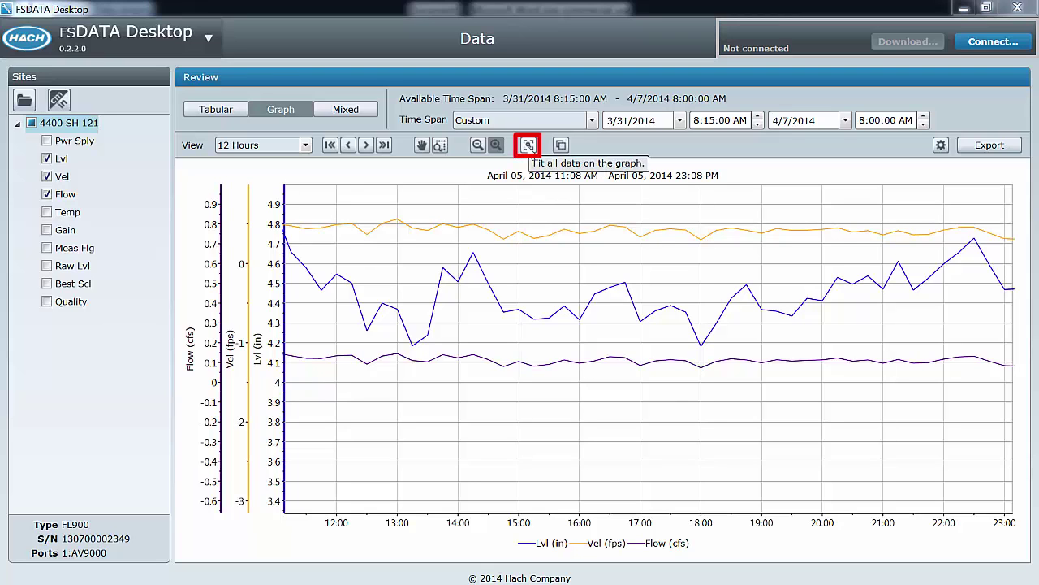
pyautogui.click(528, 147)
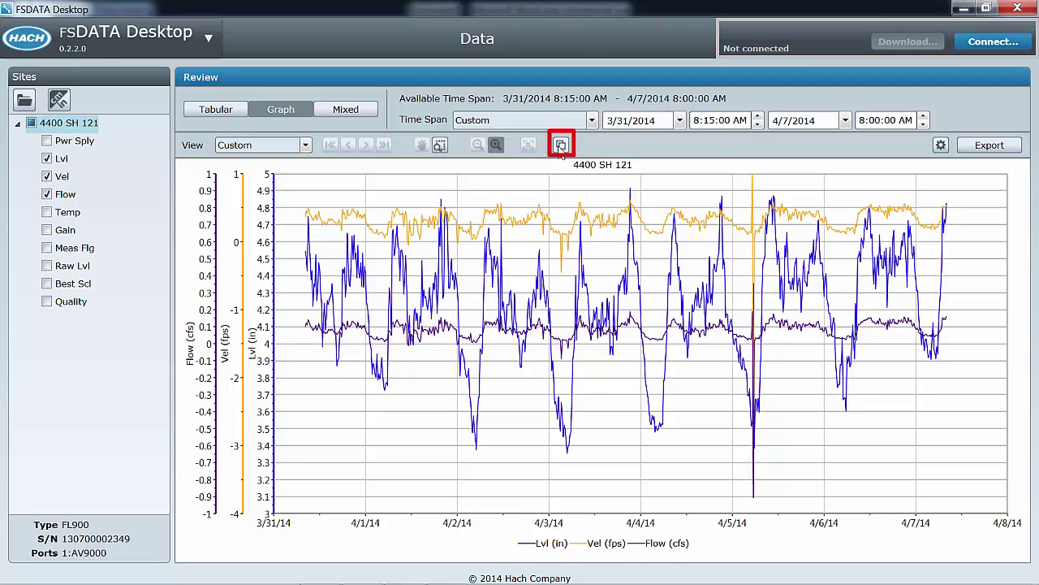
# Step: Copy the full graph to the clipboard and paste it into the Word document below the "FSDATA Desktop Instrument Manager" line
pyautogui.click(560, 146)
pyautogui.click(445, 577)
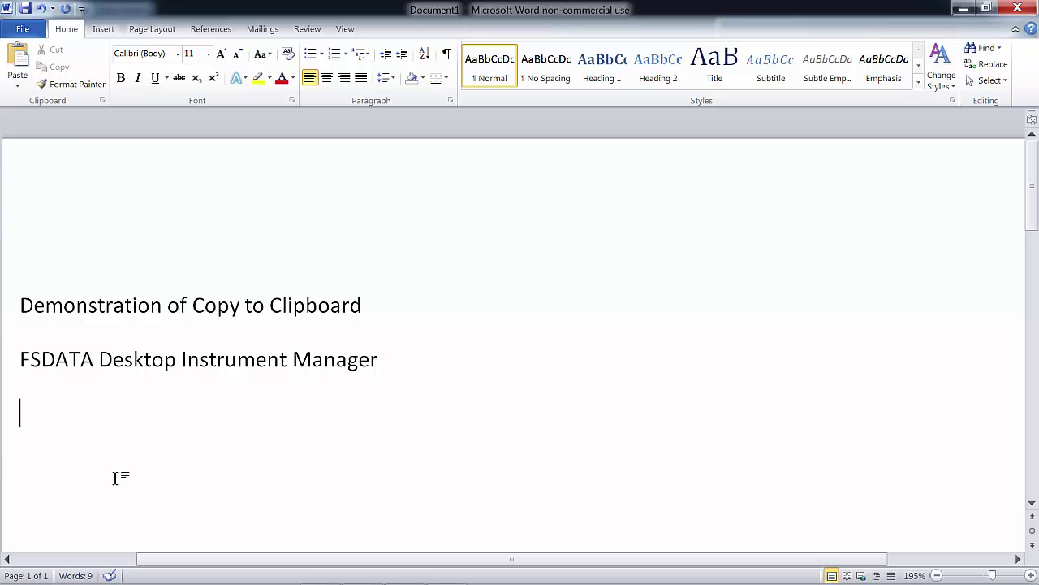
pyautogui.hotkey('ctrl', 'v')
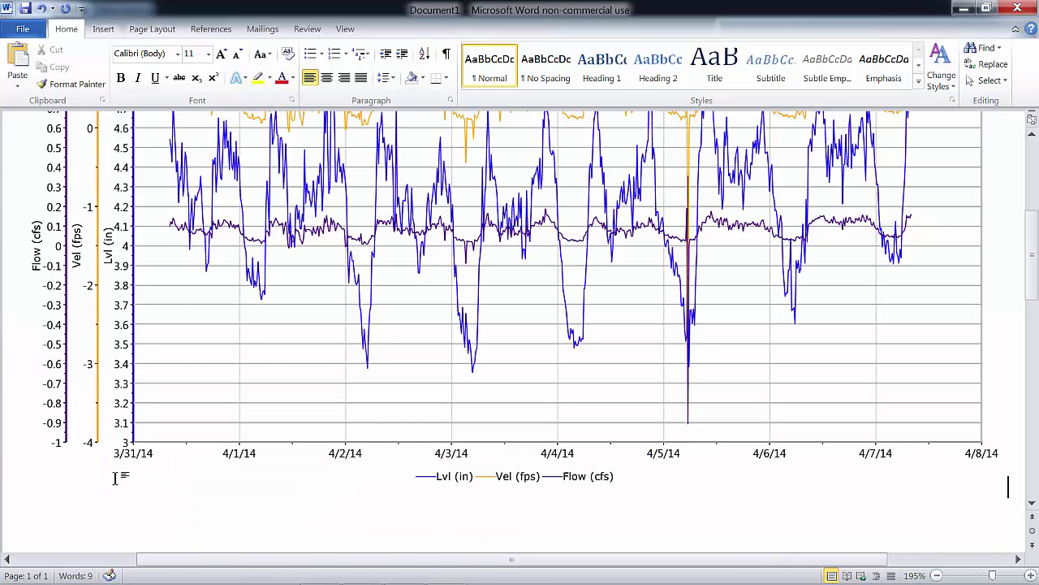
pyautogui.keyDown('ctrl'); pyautogui.scroll(-7, 204, 330); pyautogui.keyUp('ctrl')
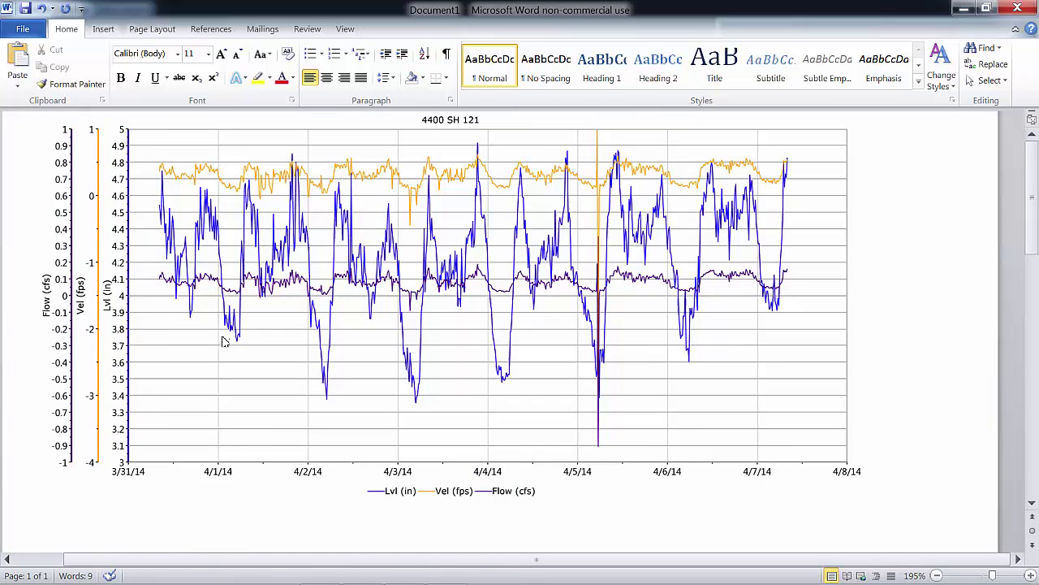
pyautogui.keyDown('ctrl'); pyautogui.scroll(-1, 227, 341); pyautogui.keyUp('ctrl')
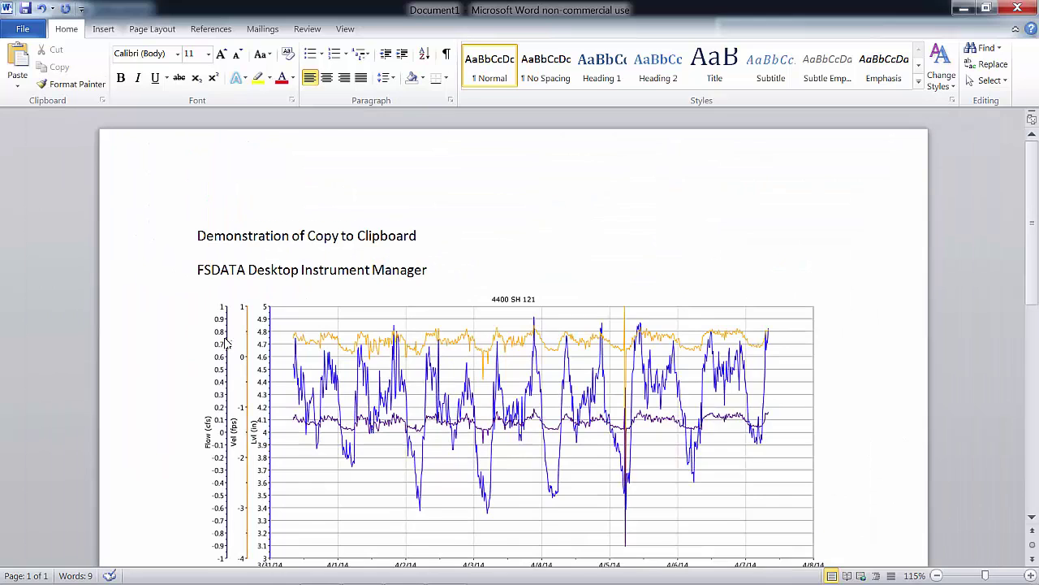
pyautogui.keyDown('ctrl'); pyautogui.scroll(-1, 226, 341); pyautogui.keyUp('ctrl')
# Step: Switch back to FSDATA Desktop and set the Velocity axis position to Right in the graph settings
pyautogui.hotkey('alt', 'Tab')
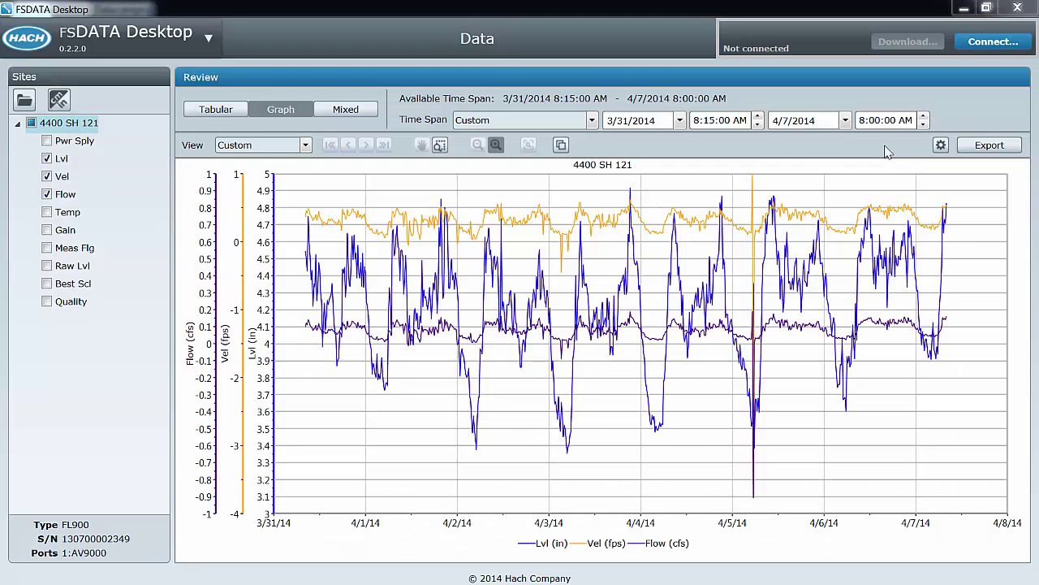
pyautogui.click(941, 145)
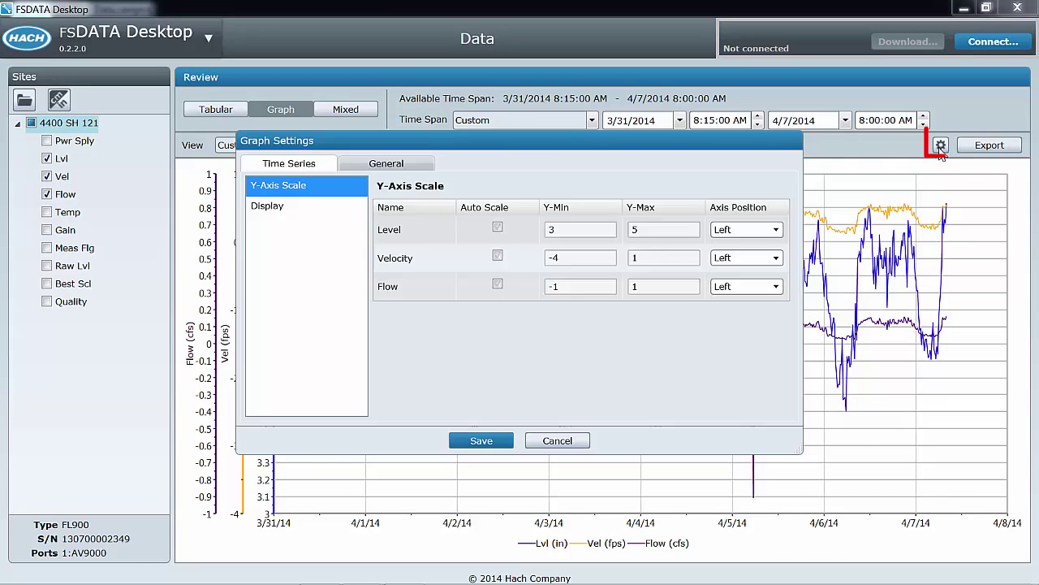
pyautogui.click(778, 258)
pyautogui.click(759, 286)
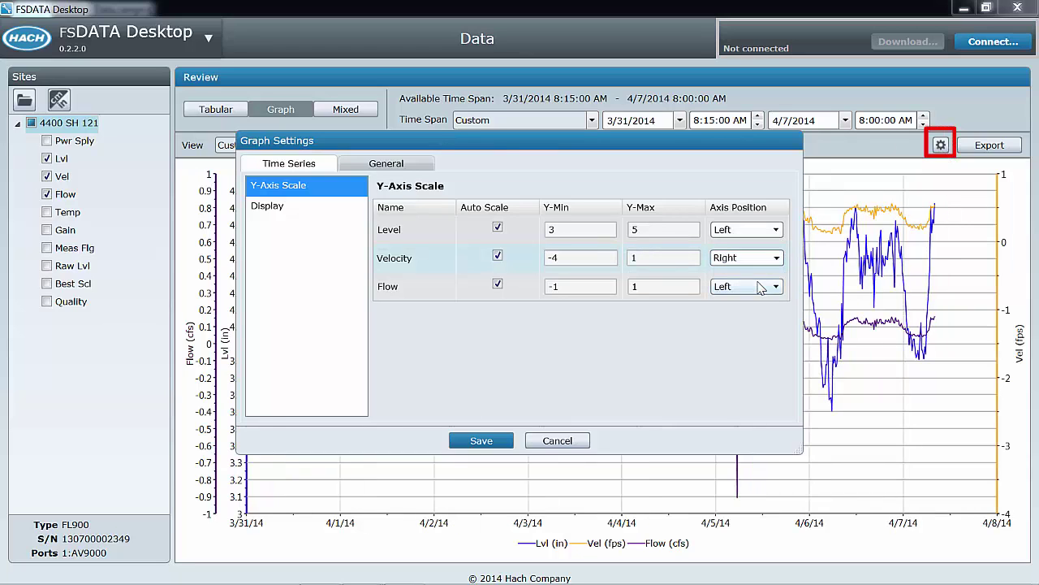
# Step: Review the series display, grid line and default series style options, and save the graph settings
pyautogui.click(275, 208)
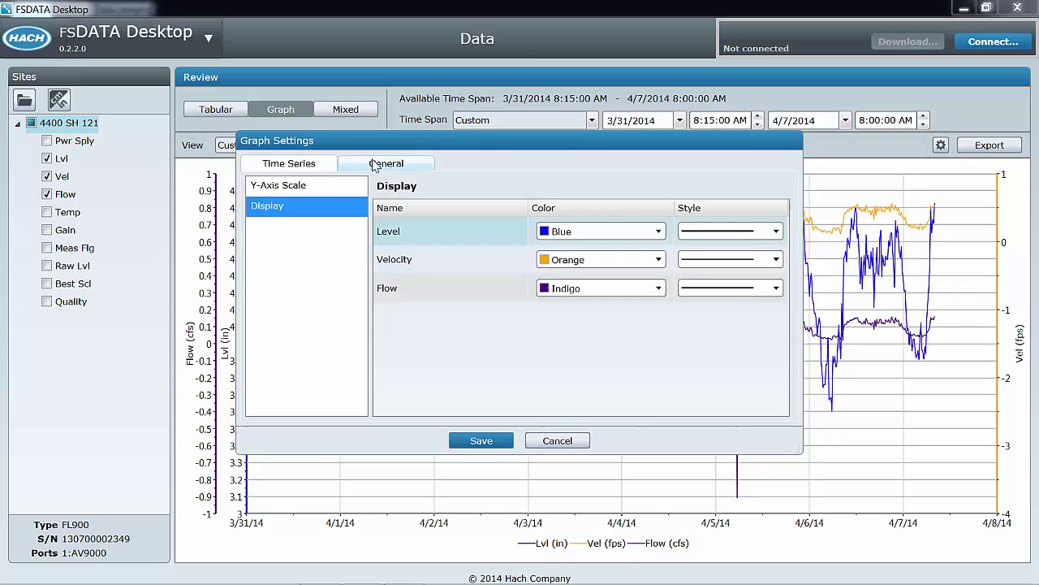
pyautogui.click(372, 164)
pyautogui.click(292, 208)
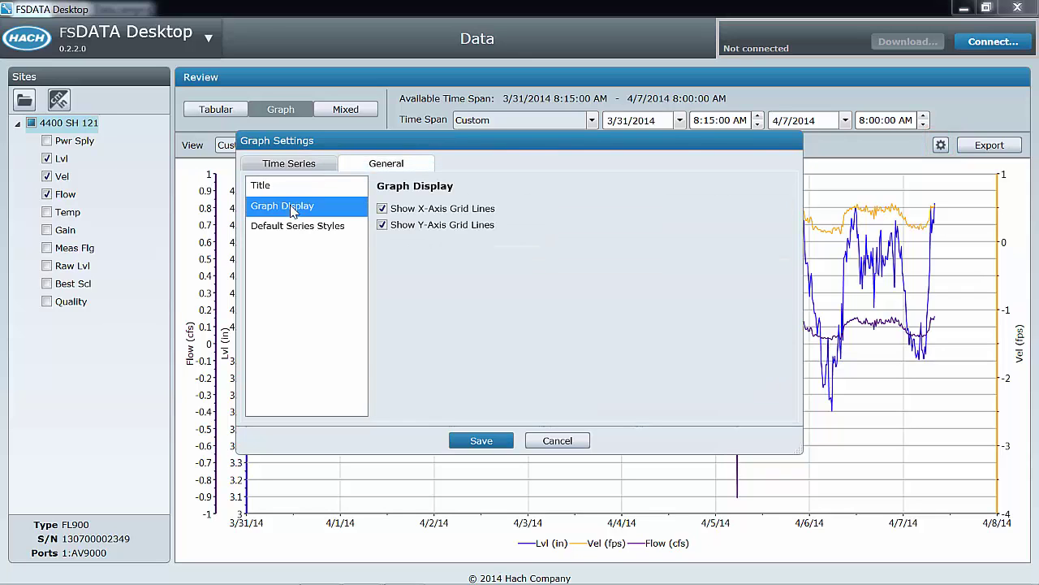
pyautogui.click(291, 229)
pyautogui.click(481, 440)
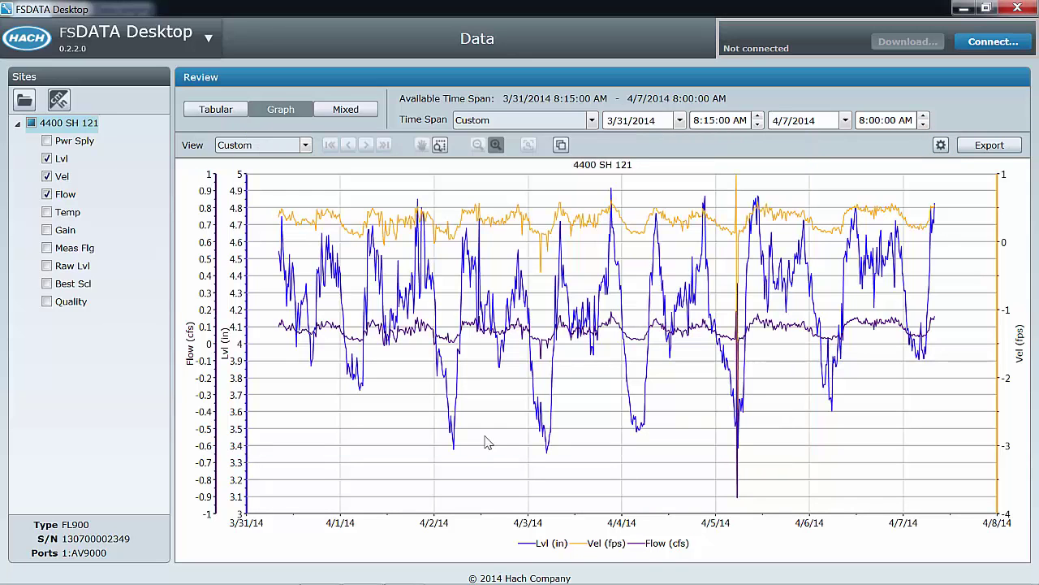
# Step: Export the graph to a report preview
pyautogui.click(979, 146)
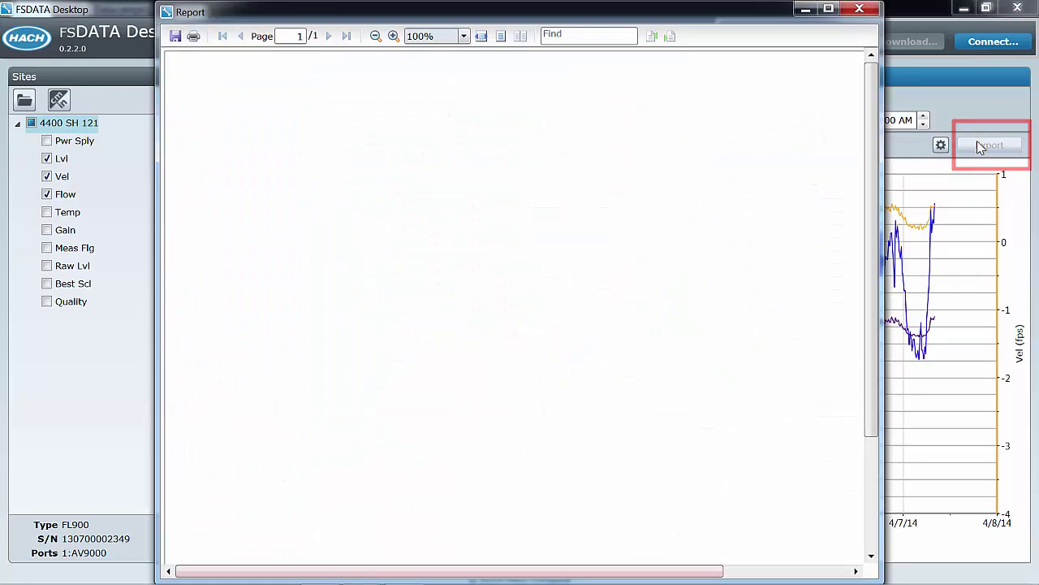